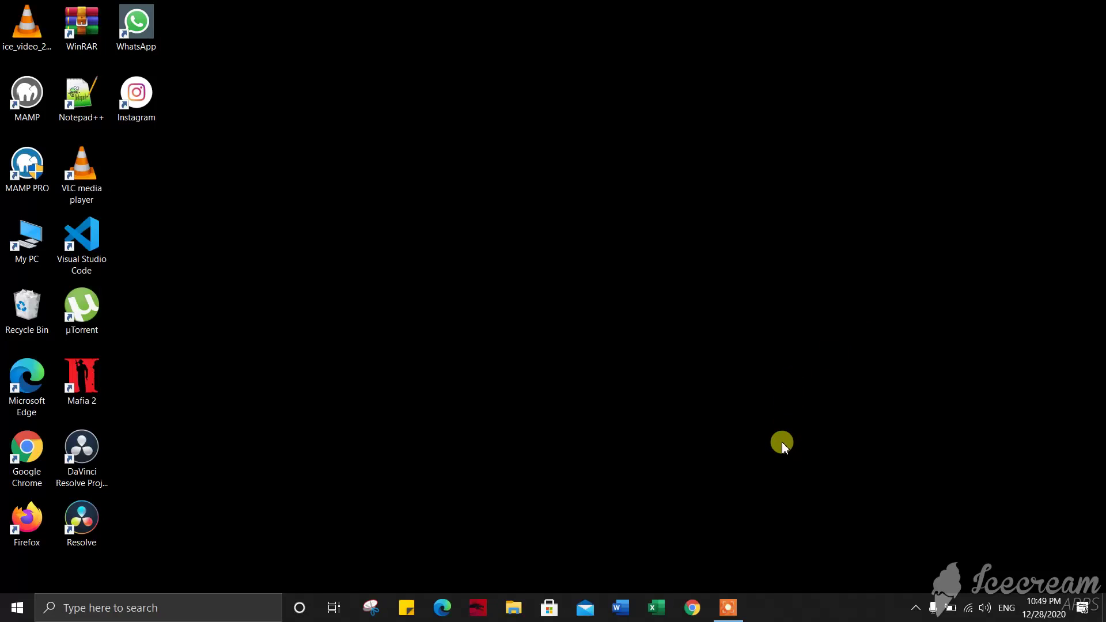
# Search the web for "obs studio" in Chrome and open the official Open Broadcaster Software (OBS) Studio website
pyautogui.click(699, 610)
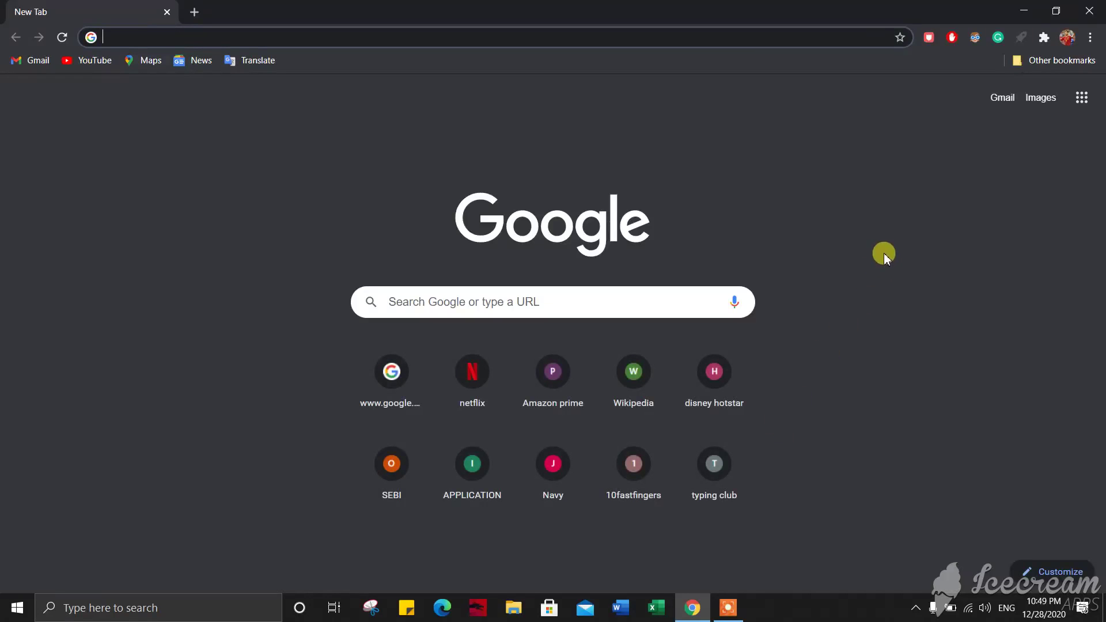
pyautogui.click(448, 36)
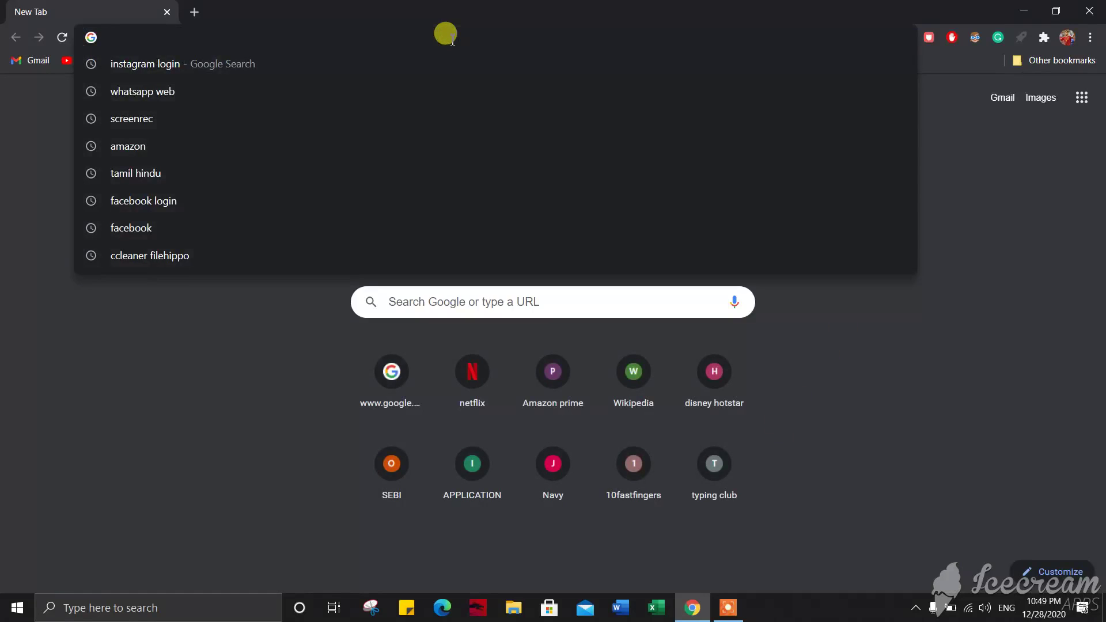
pyautogui.write('obs studio')
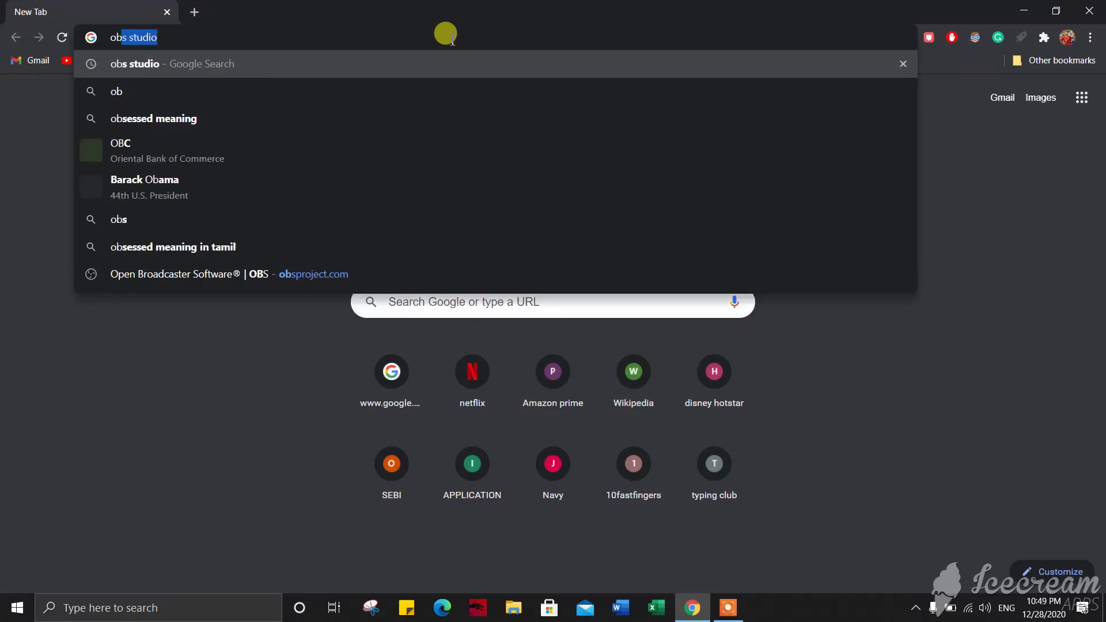
pyautogui.click(431, 62)
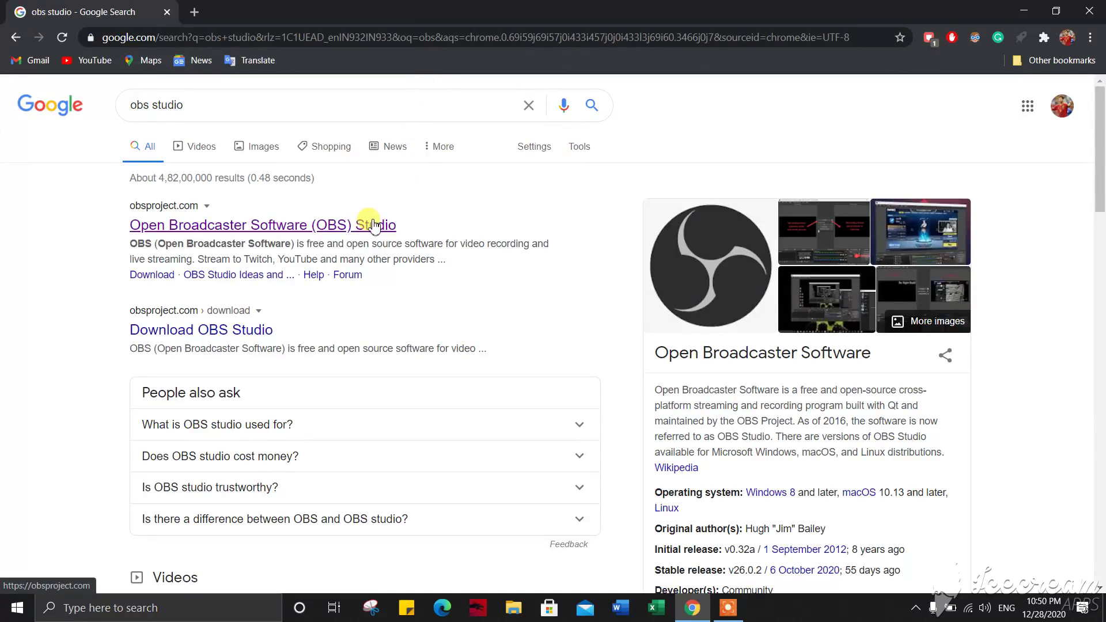
pyautogui.click(373, 225)
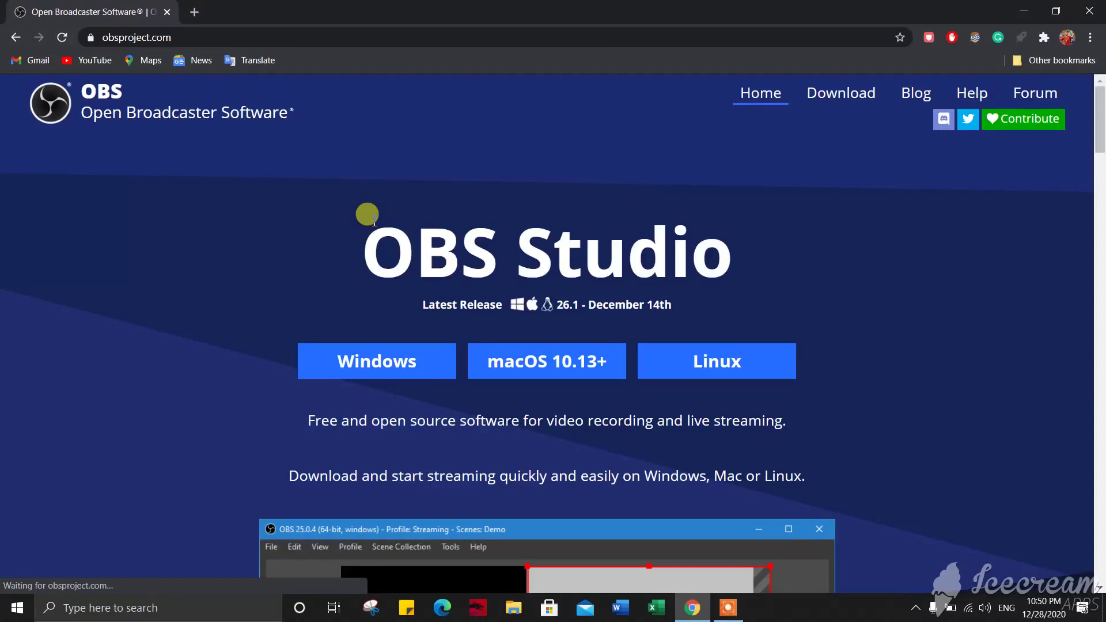
# Download the Windows version of OBS Studio 26.1 from the home page
pyautogui.scroll(-15, 291, 424)
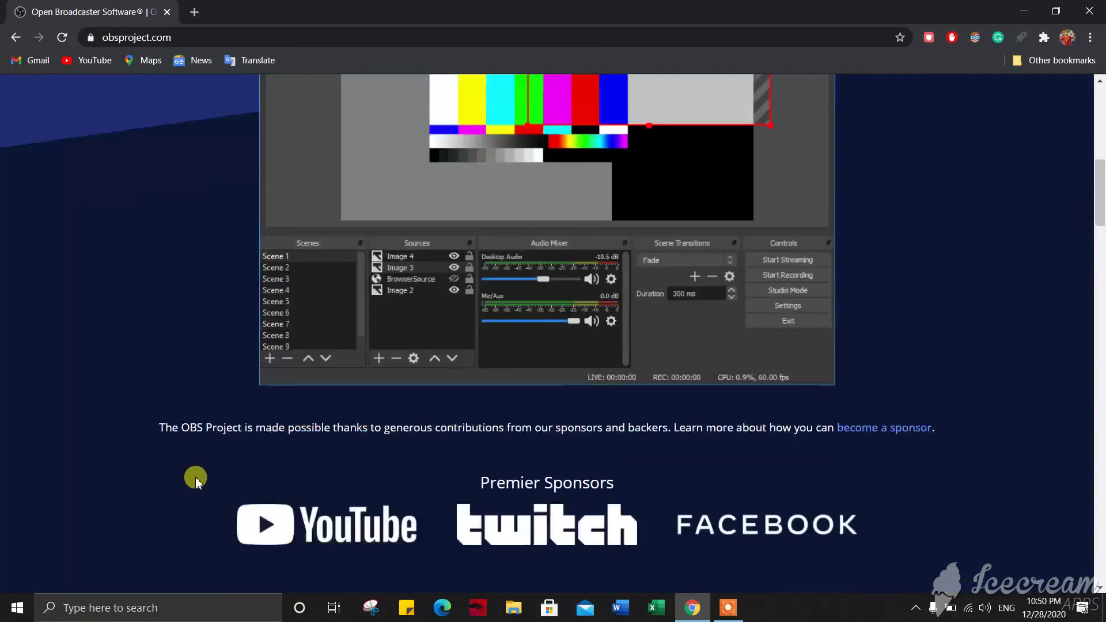
pyautogui.scroll(15, 197, 477)
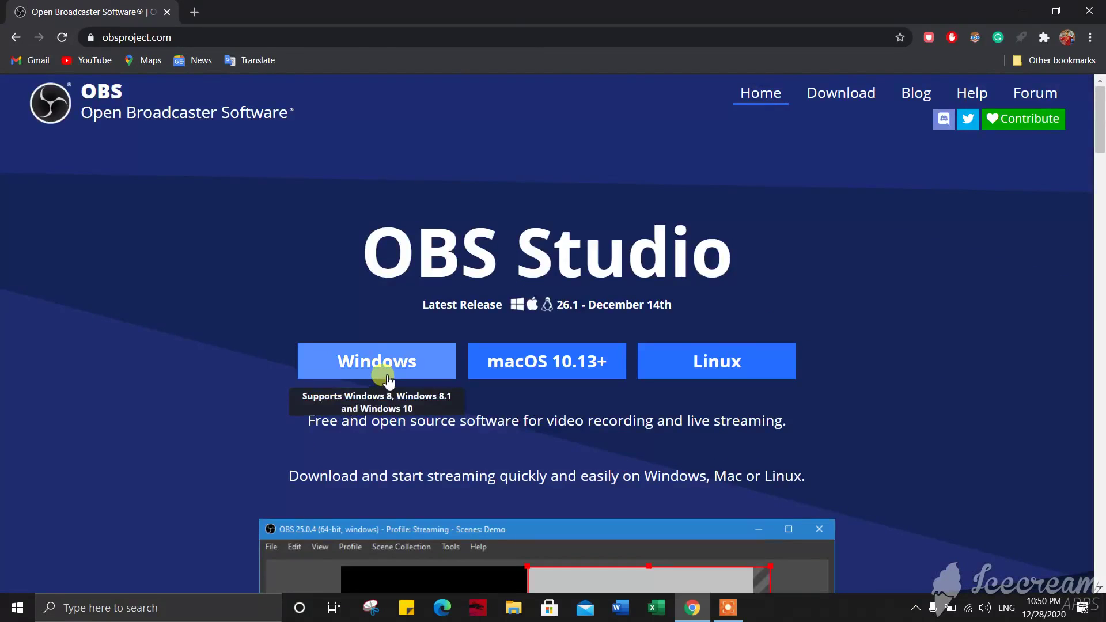
pyautogui.click(391, 378)
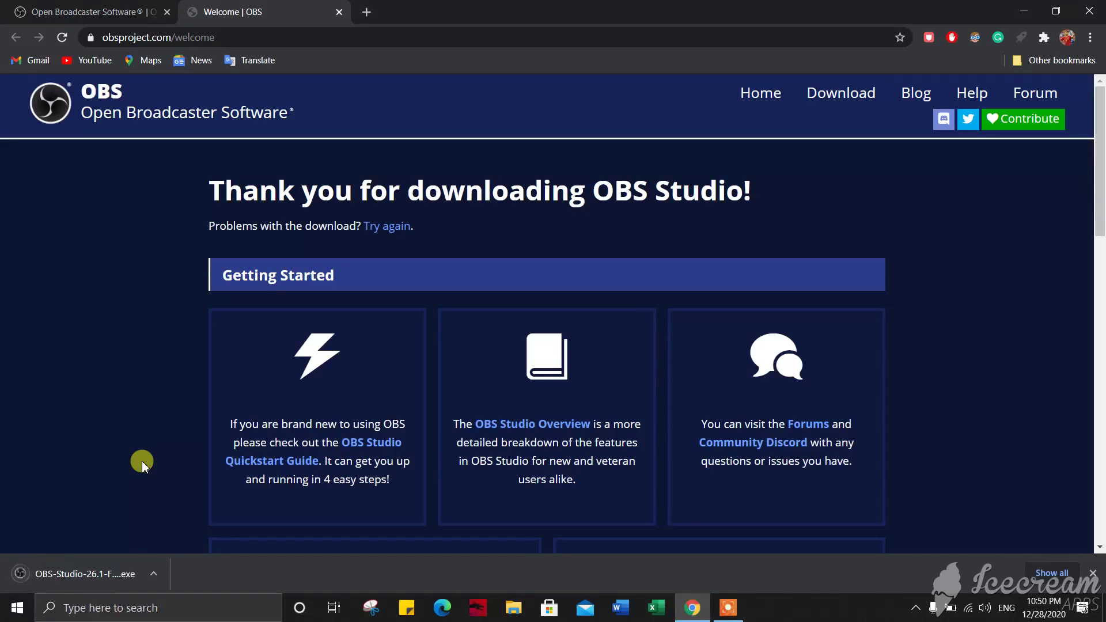
# Run the downloaded installer to install OBS Studio 26.1 in the default location with launch enabled, and close the browser
pyautogui.click(108, 575)
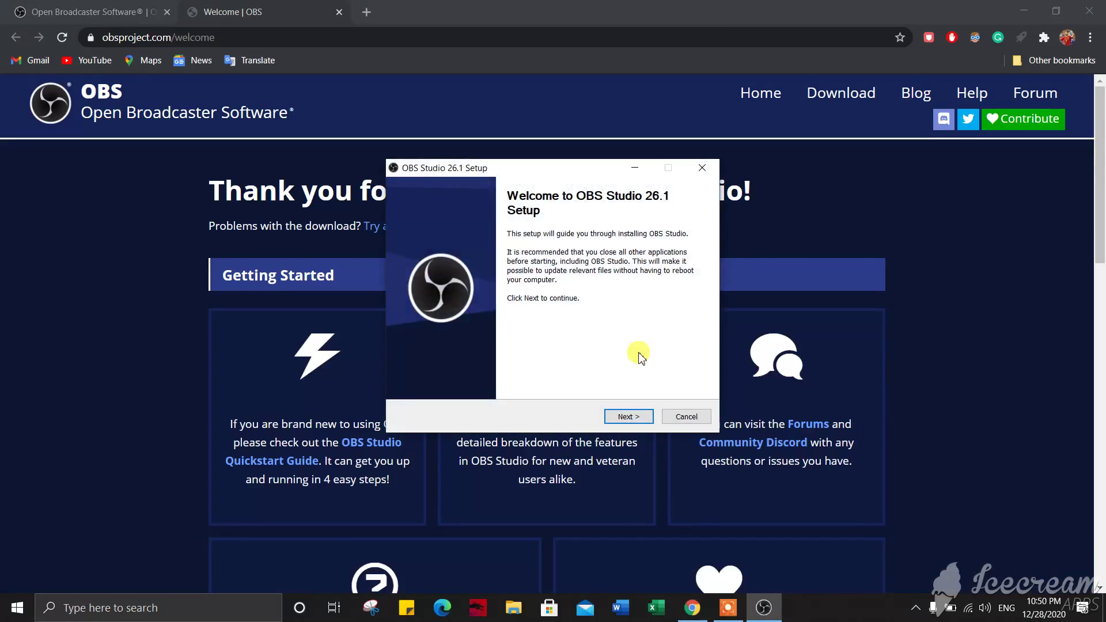
pyautogui.click(633, 417)
pyautogui.click(633, 416)
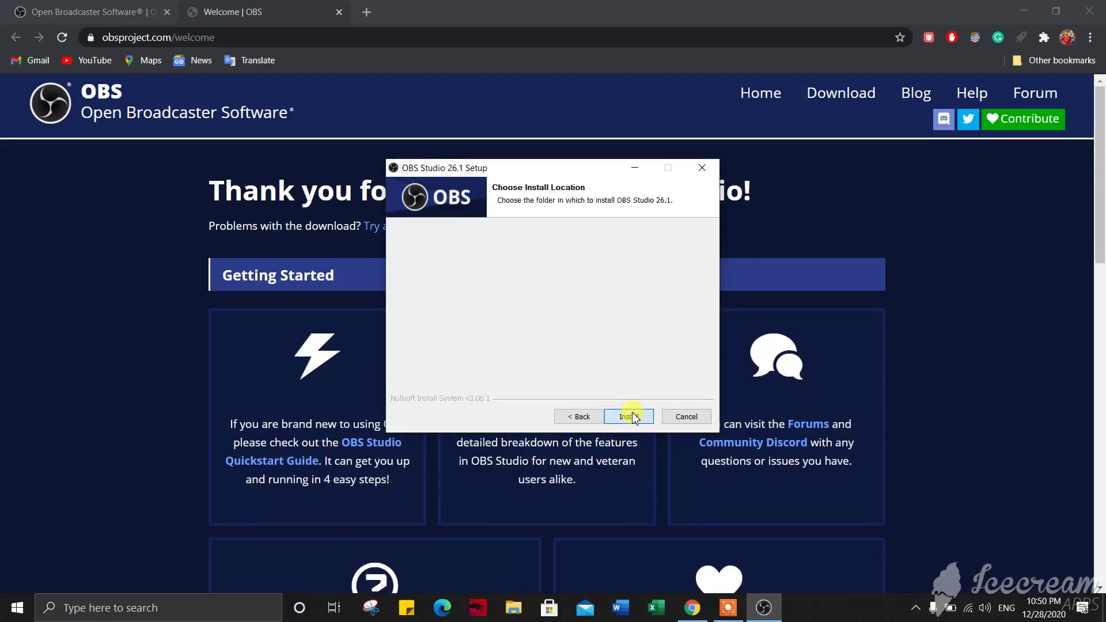
pyautogui.click(634, 416)
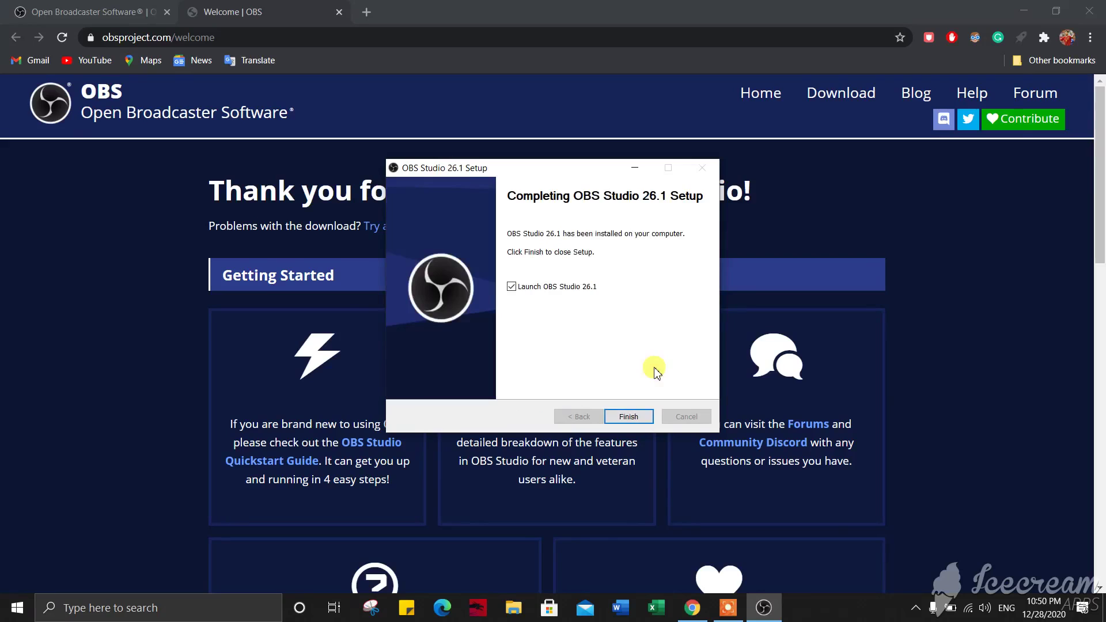
pyautogui.click(633, 415)
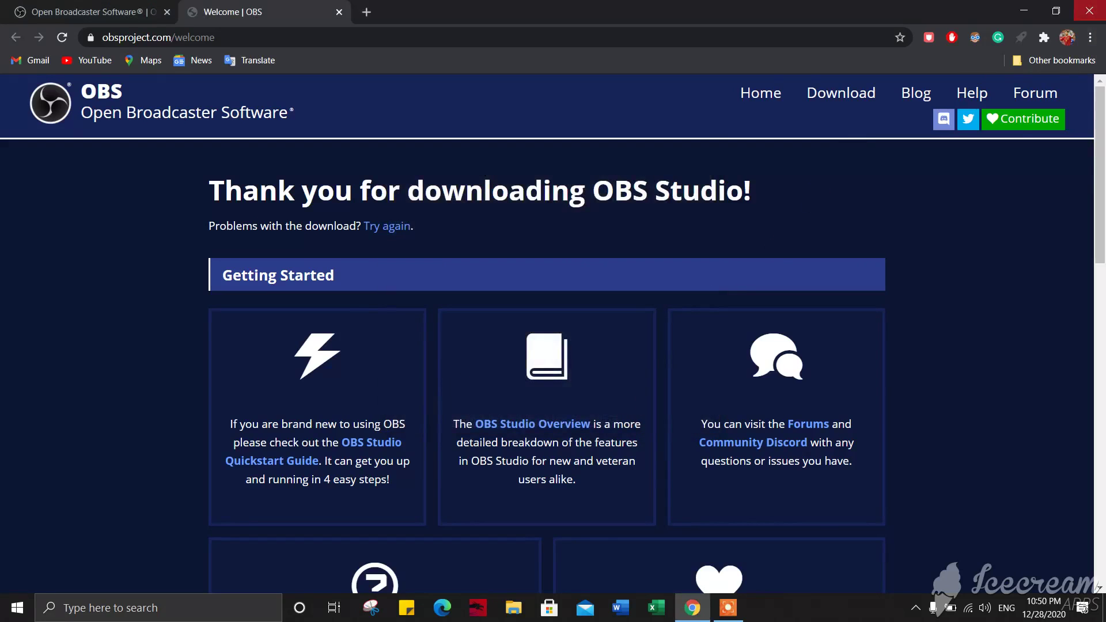
pyautogui.click(1088, 12)
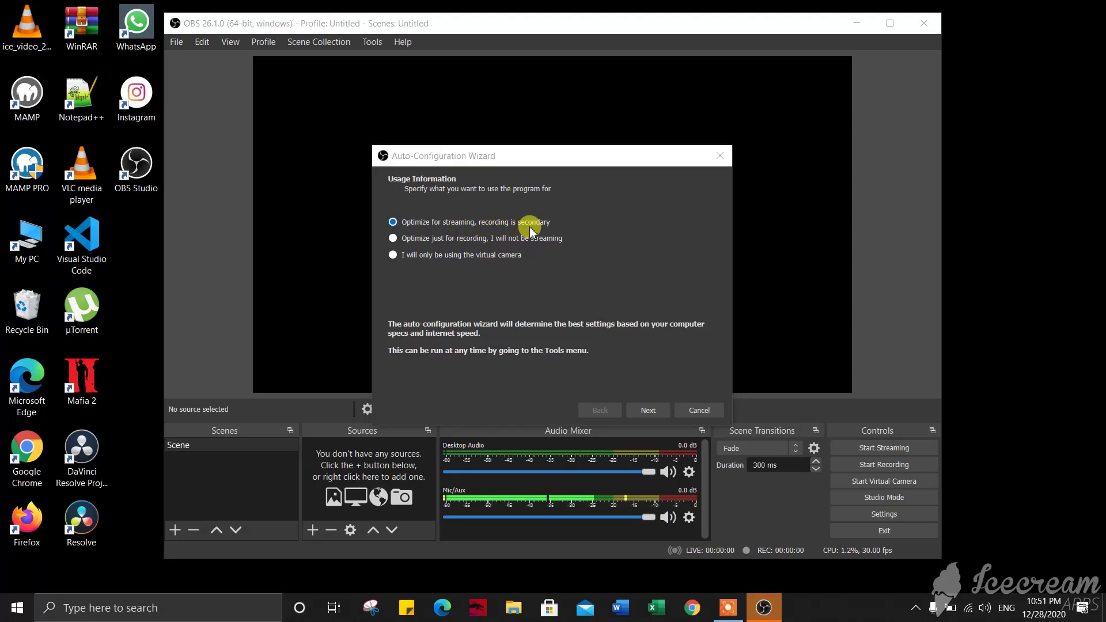
# Complete the Auto-Configuration Wizard optimized just for recording, keeping the default video settings, and apply the suggested settings
pyautogui.click(446, 239)
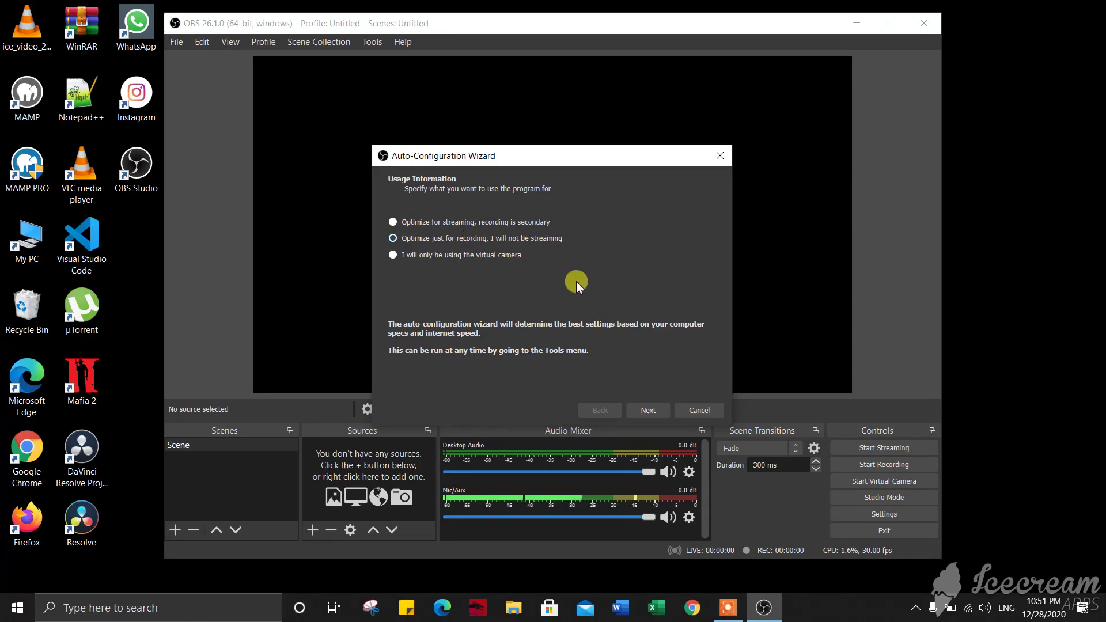
pyautogui.click(646, 409)
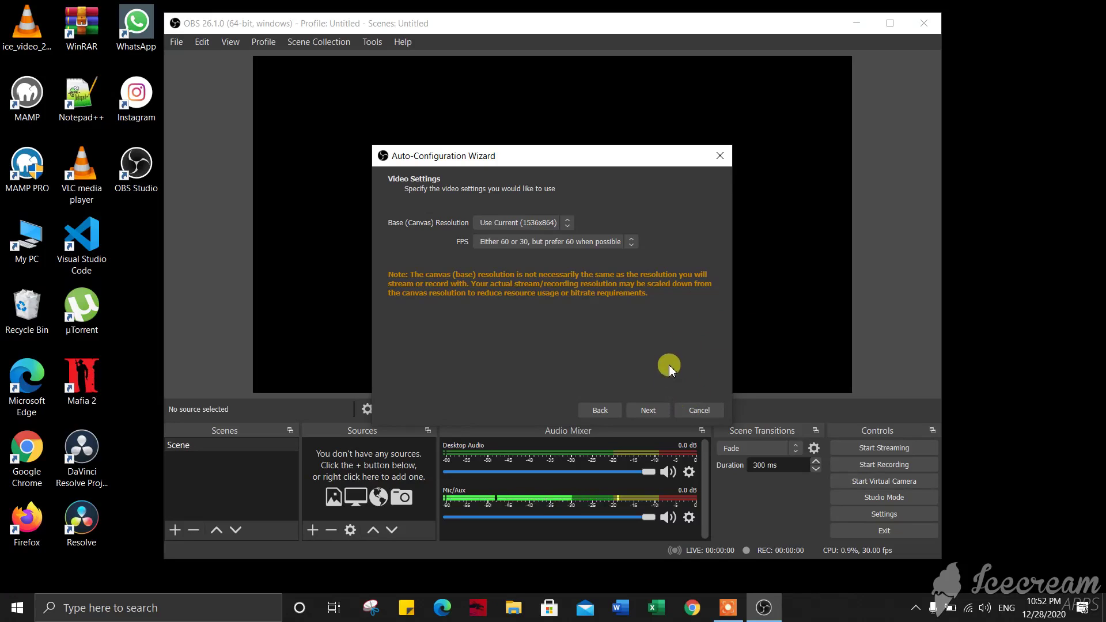
pyautogui.click(649, 410)
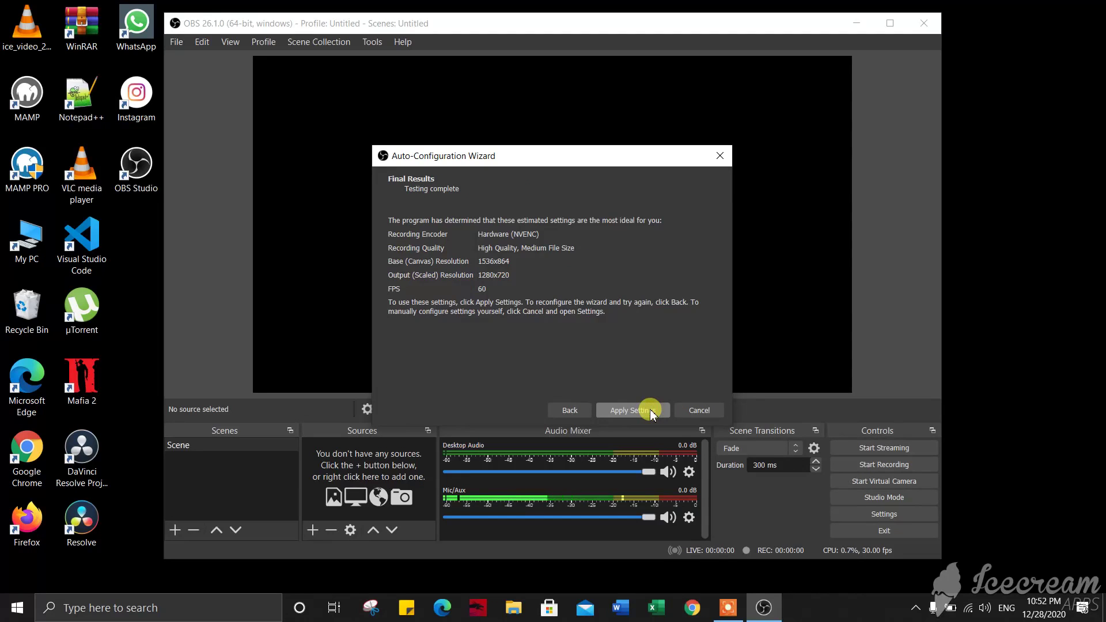
pyautogui.click(636, 409)
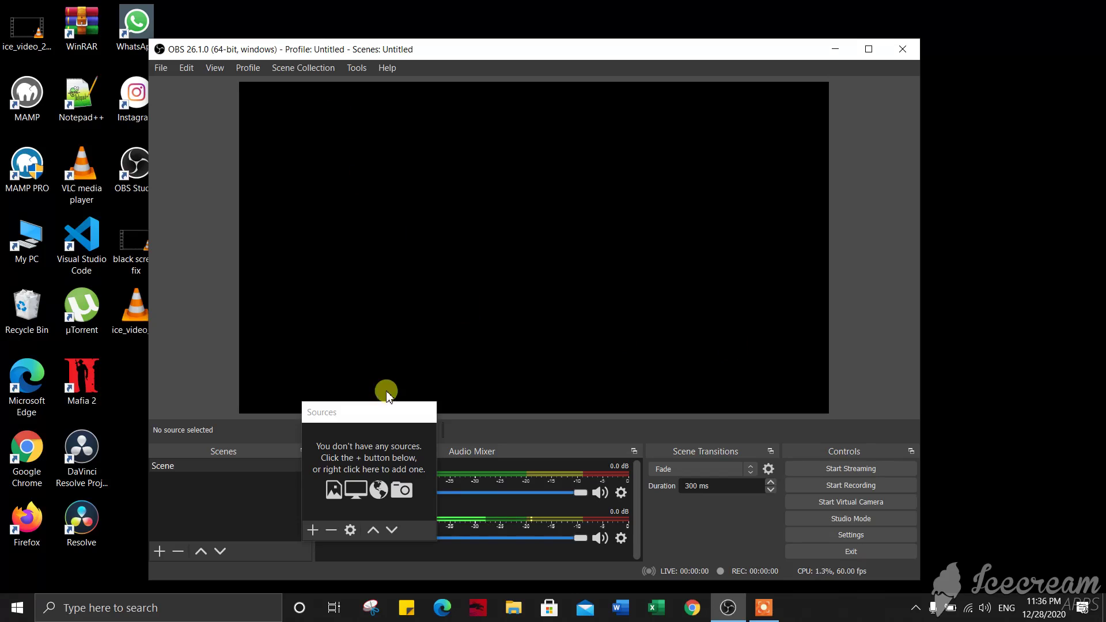
# Add a new Display Capture source named "Records" that captures Display 1 with the cursor
pyautogui.click(314, 530)
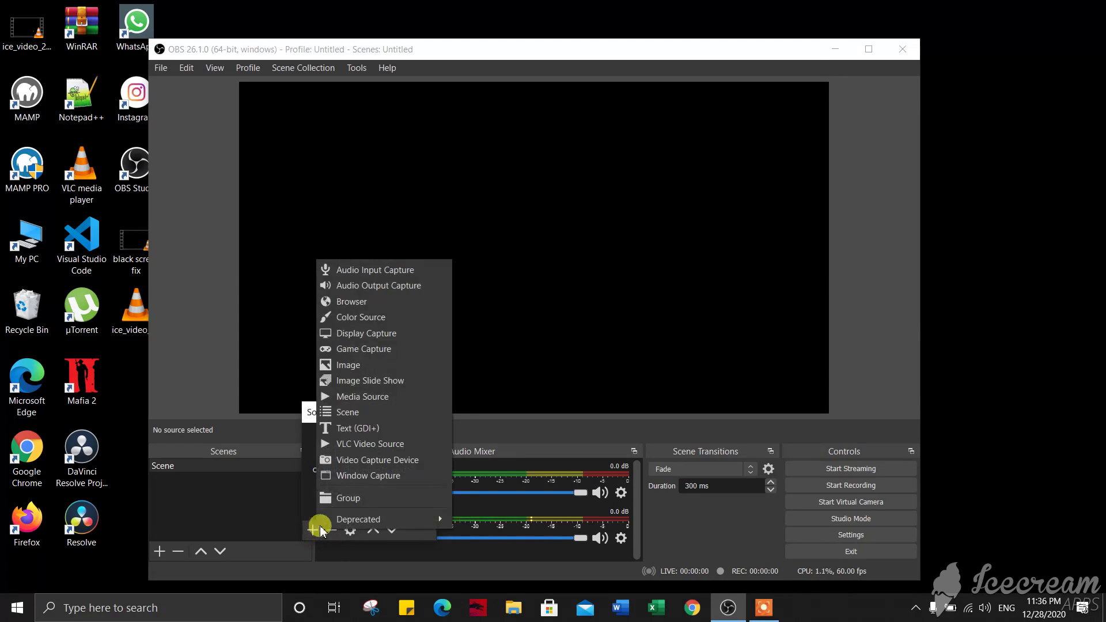
pyautogui.click(381, 334)
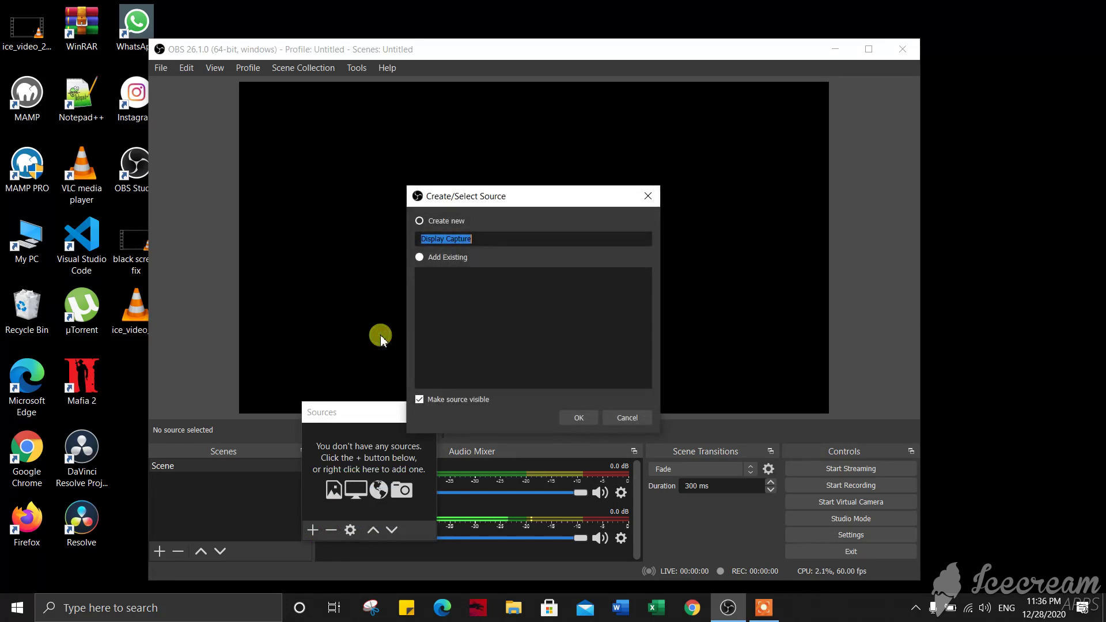
pyautogui.click(483, 239)
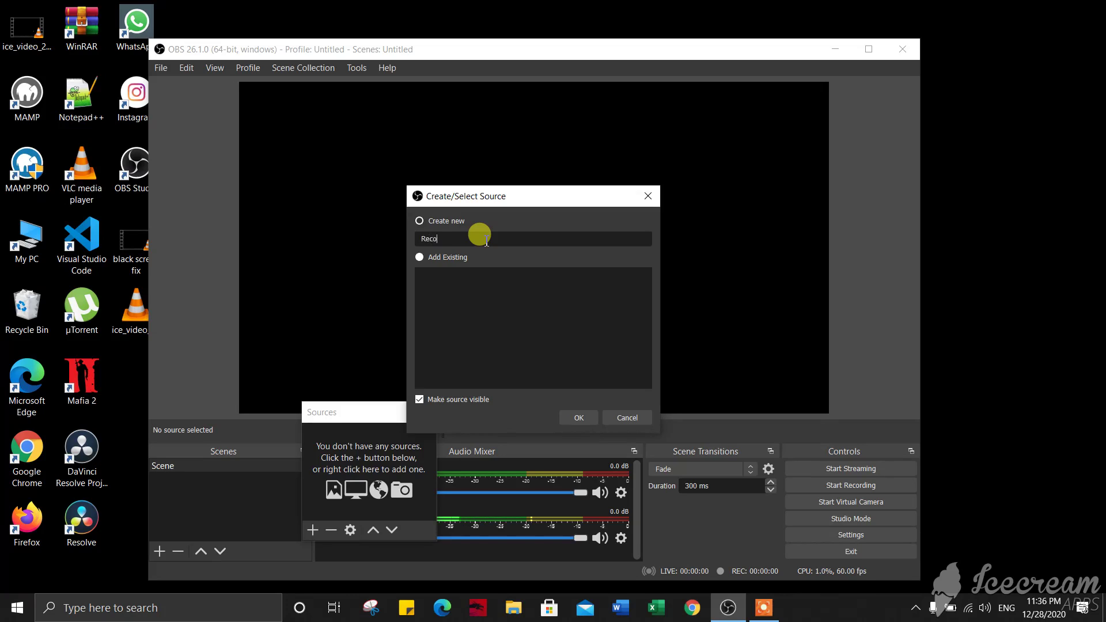
pyautogui.write('Records')
pyautogui.click(584, 418)
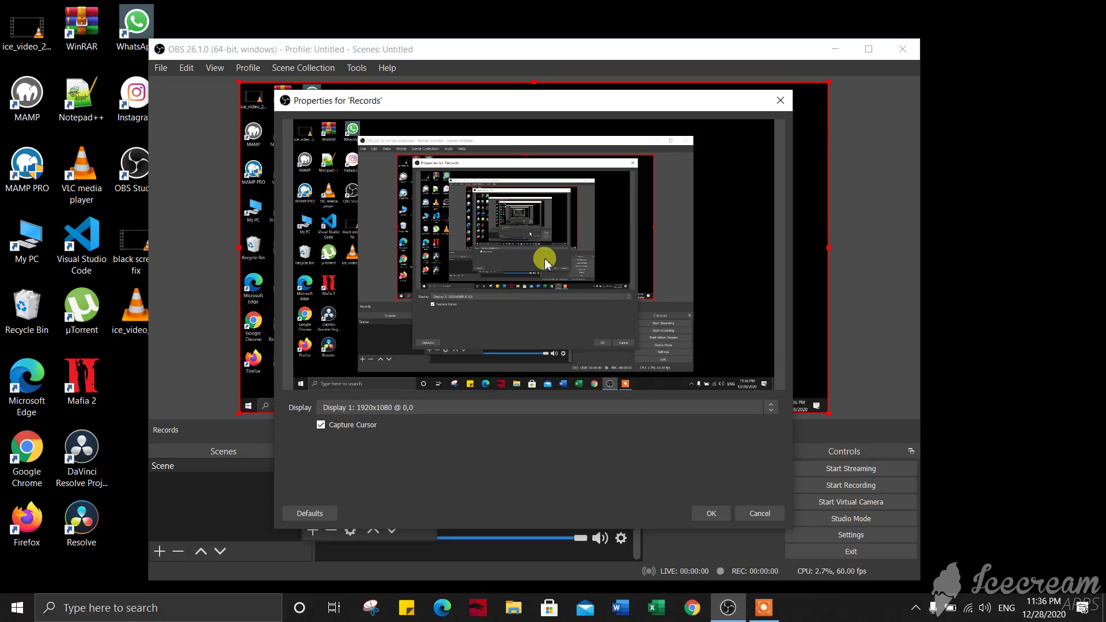
pyautogui.click(710, 513)
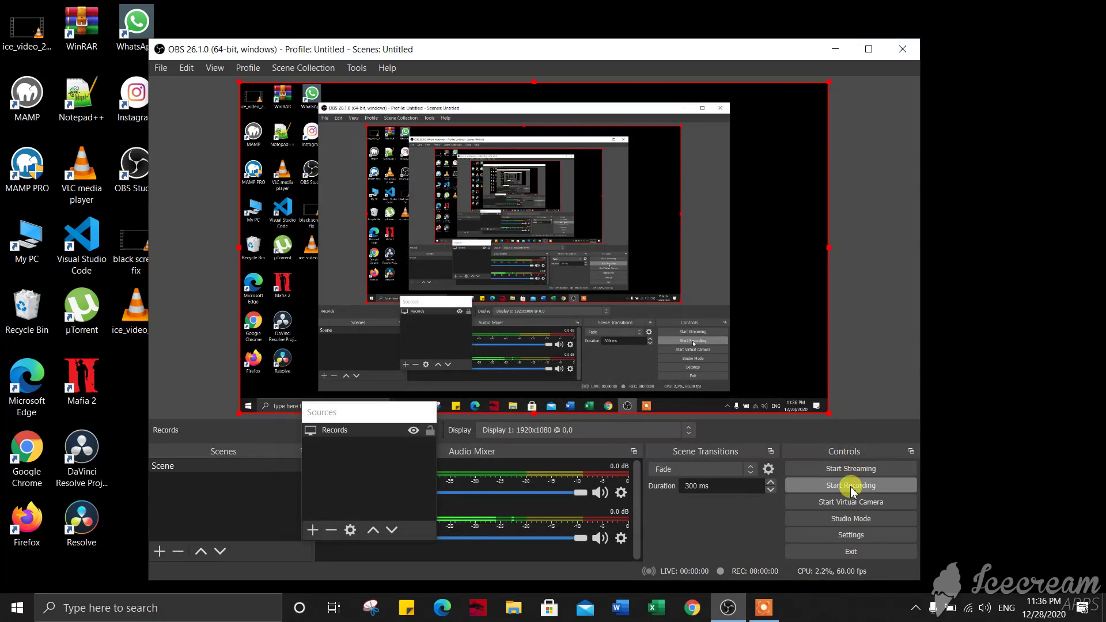
# Record a short test clip of the screen while opening and closing the My PC window, and stop the recording
pyautogui.click(851, 487)
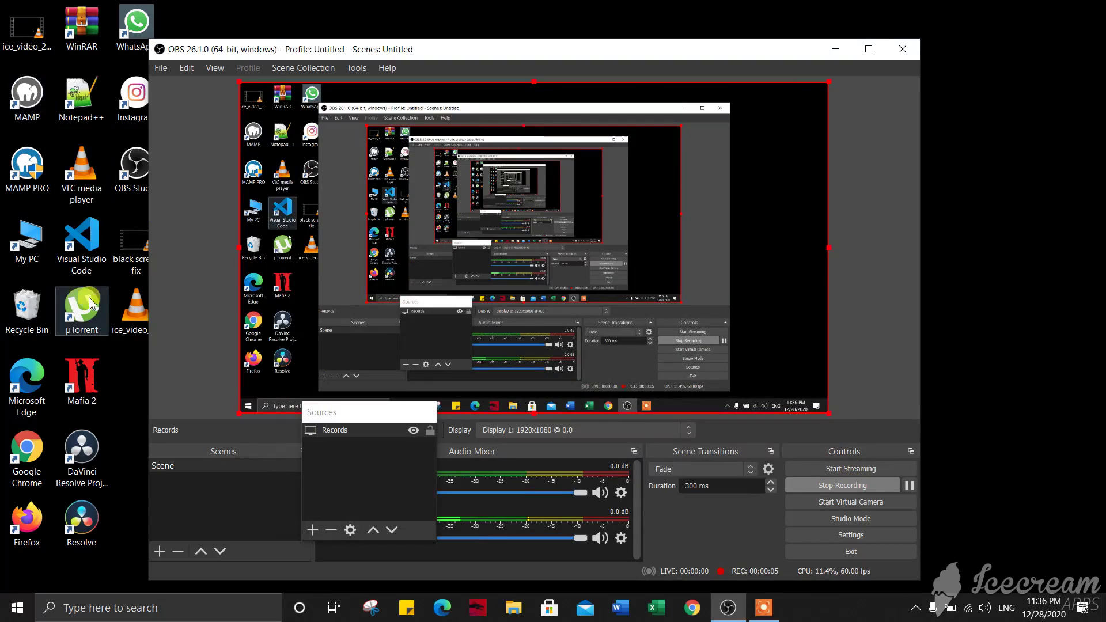
pyautogui.doubleClick(28, 239)
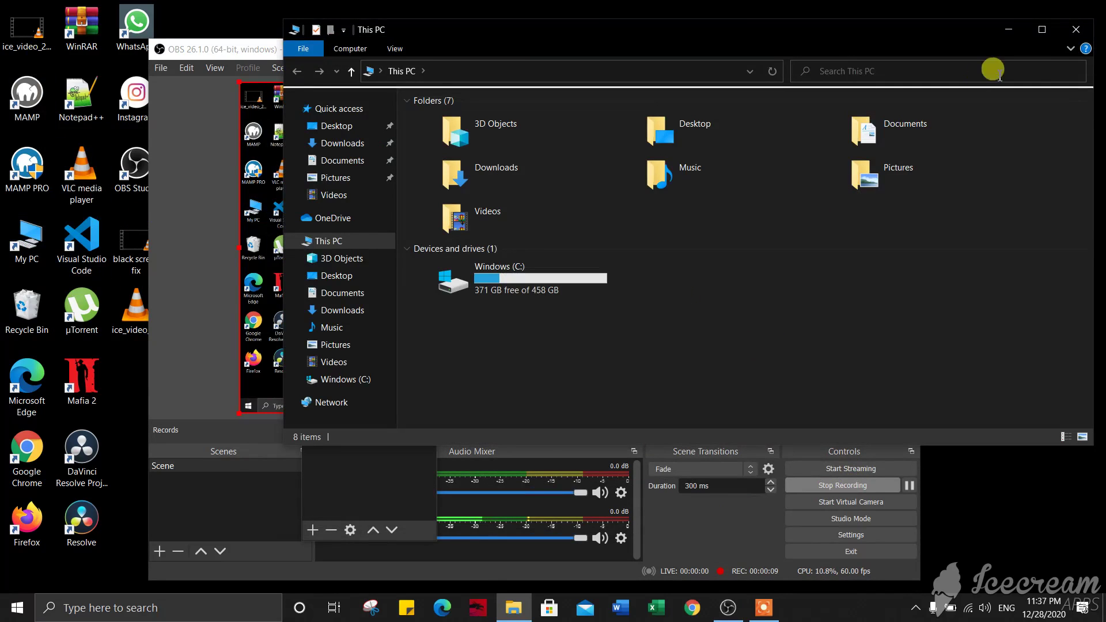
pyautogui.click(1075, 30)
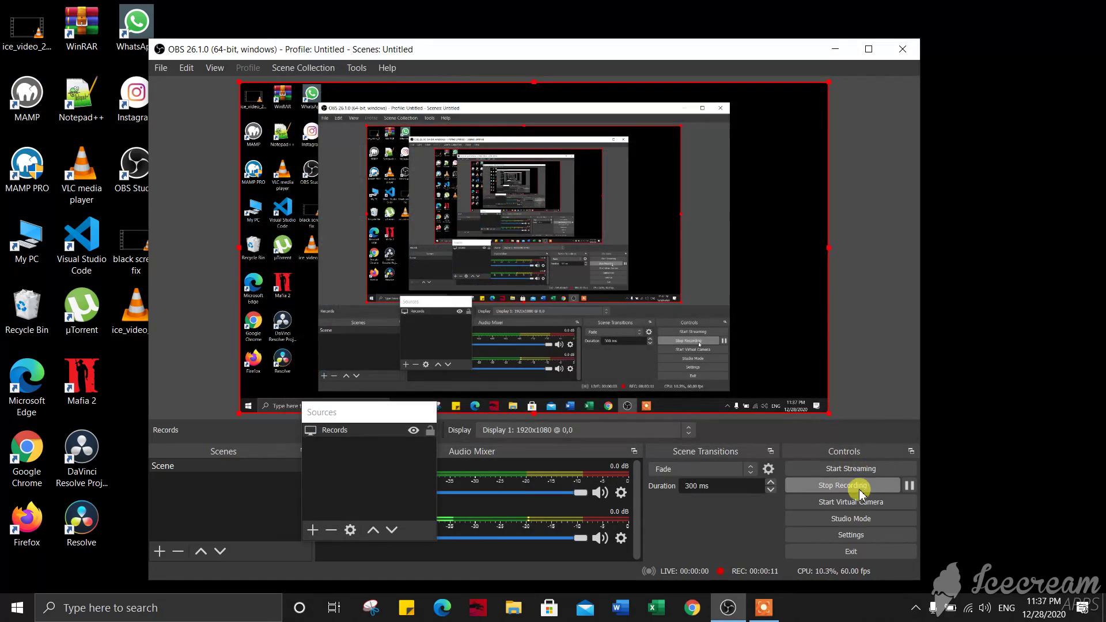
pyautogui.click(860, 494)
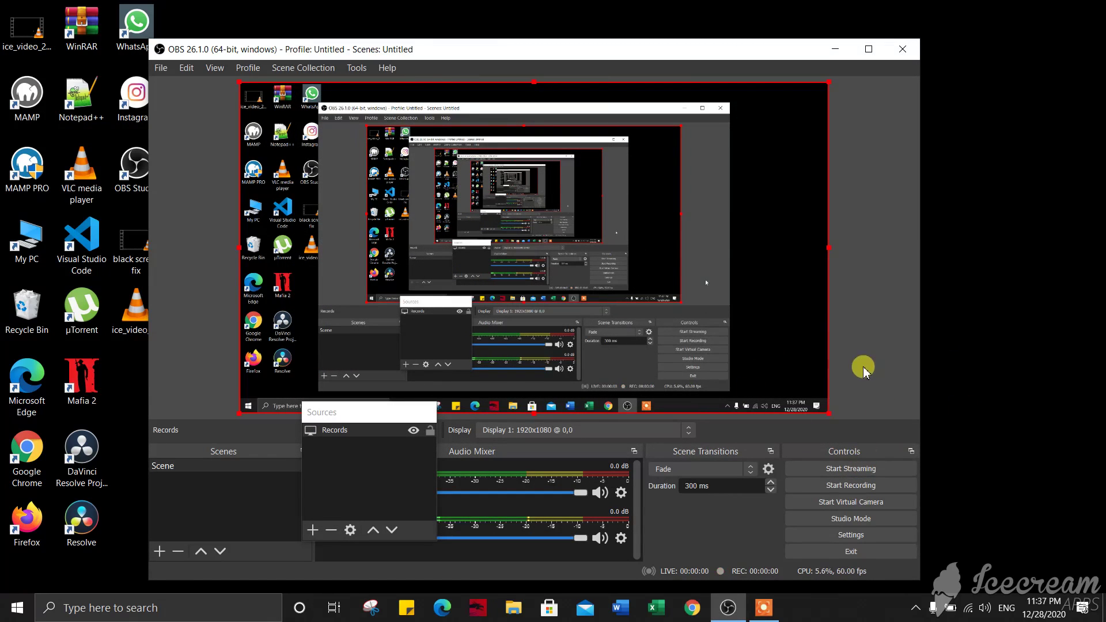
pyautogui.doubleClick(43, 254)
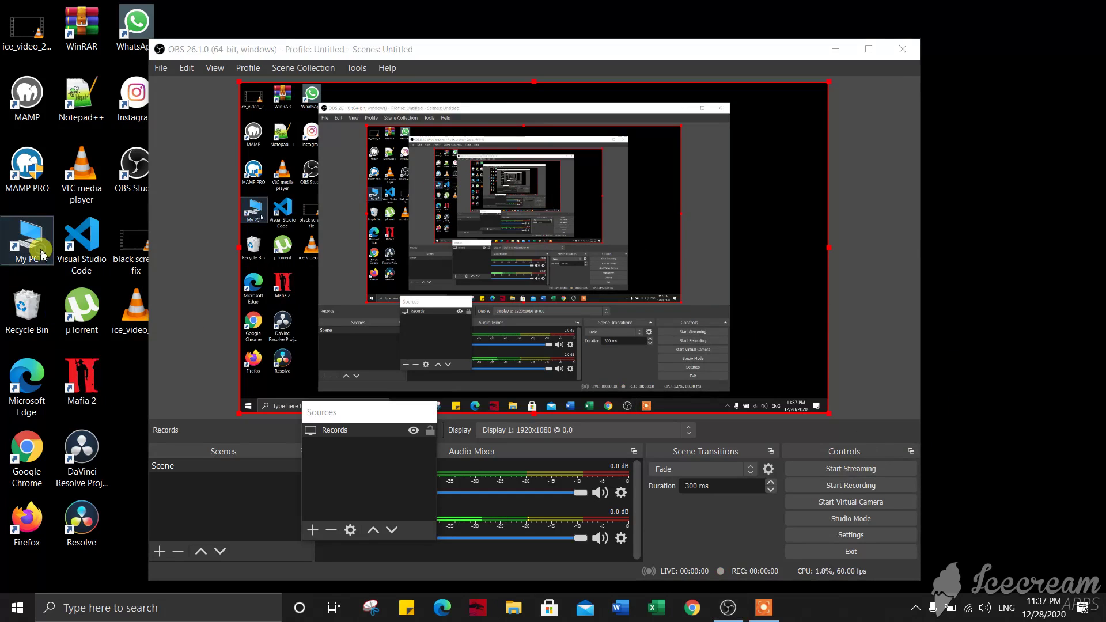
pyautogui.click(346, 369)
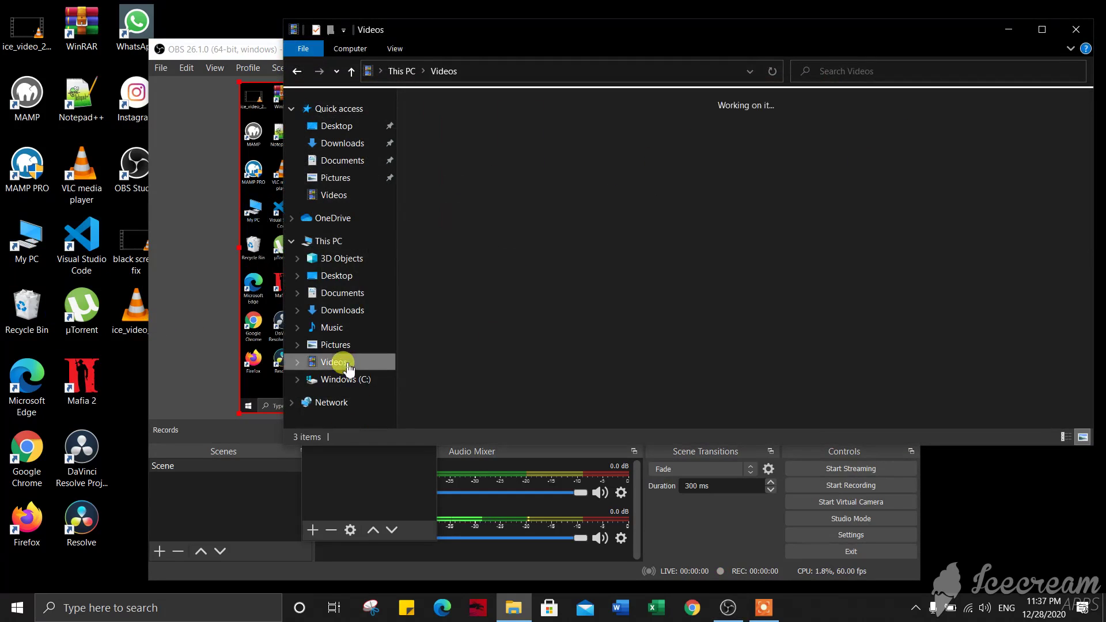
pyautogui.click(583, 152)
pyautogui.doubleClick(584, 152)
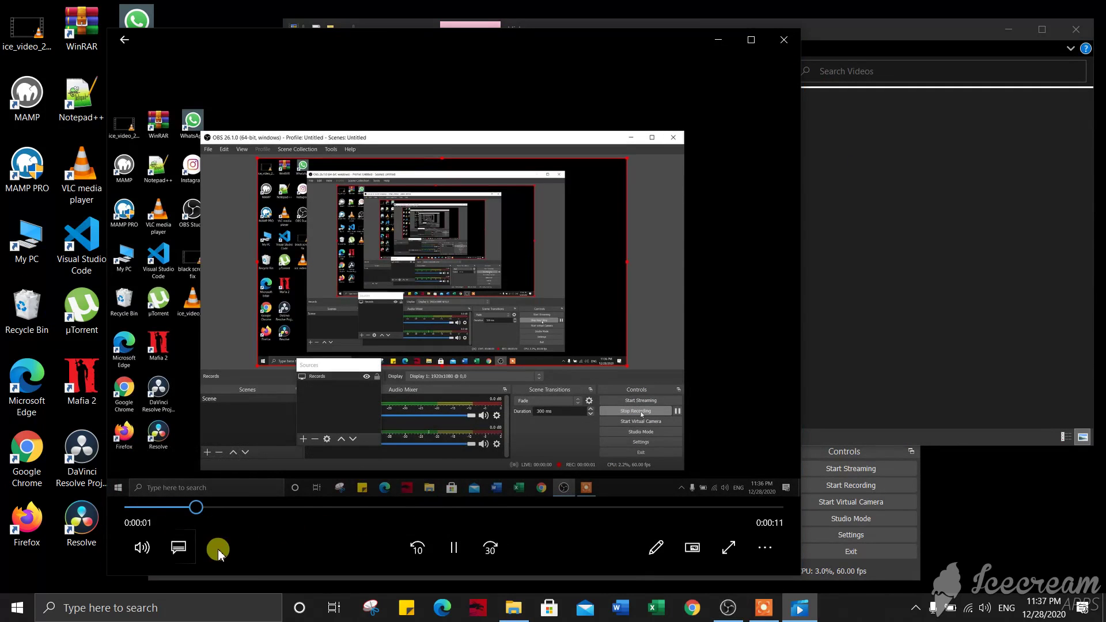
pyautogui.click(142, 547)
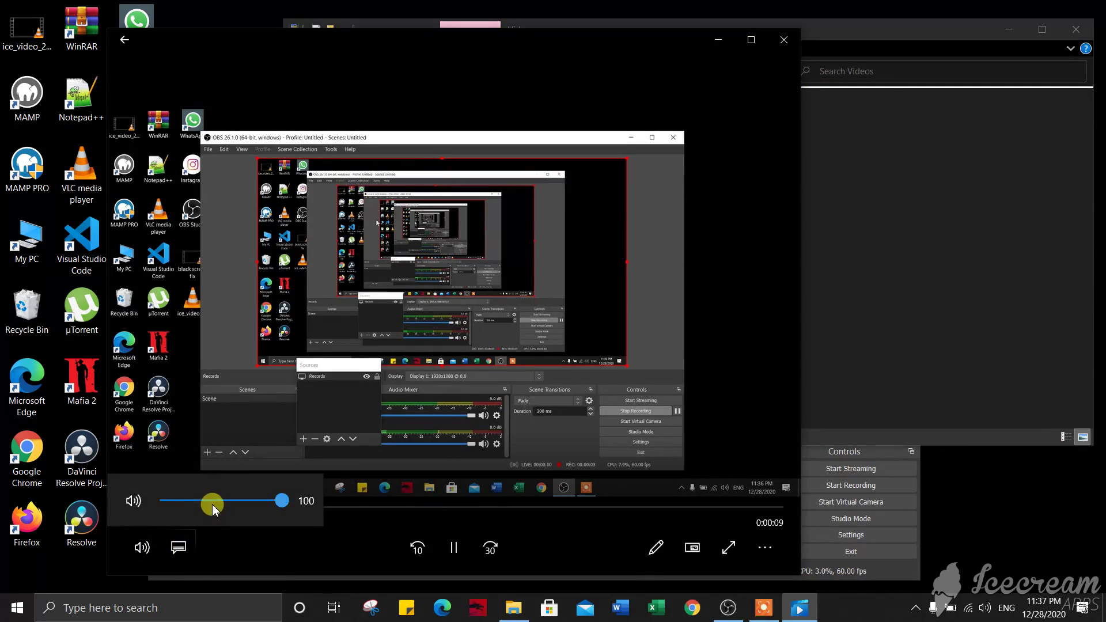
pyautogui.click(202, 501)
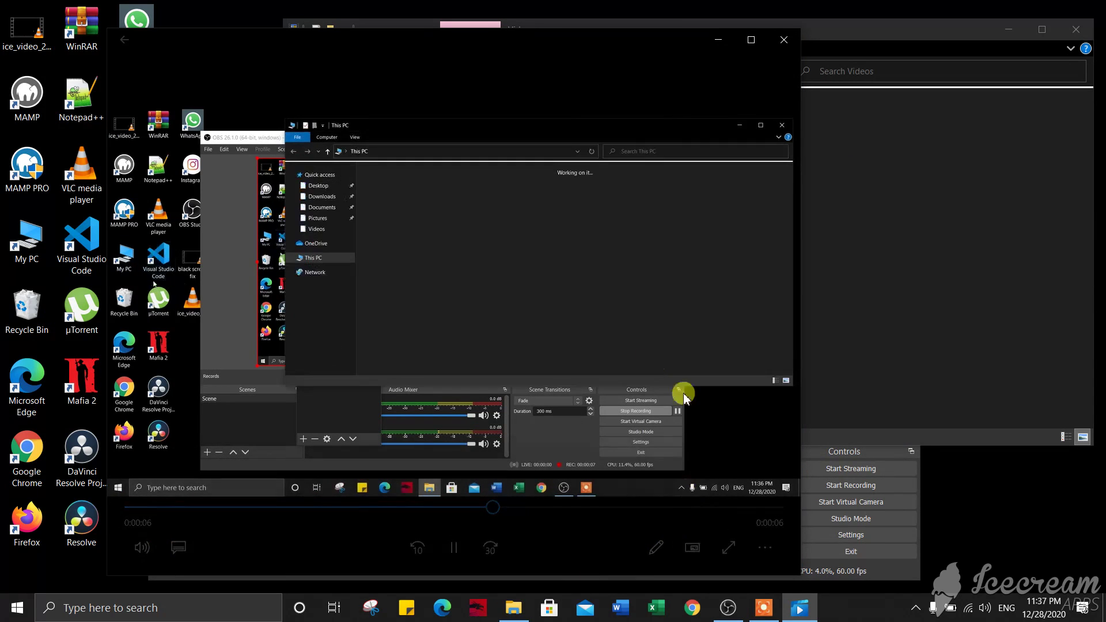
pyautogui.click(774, 41)
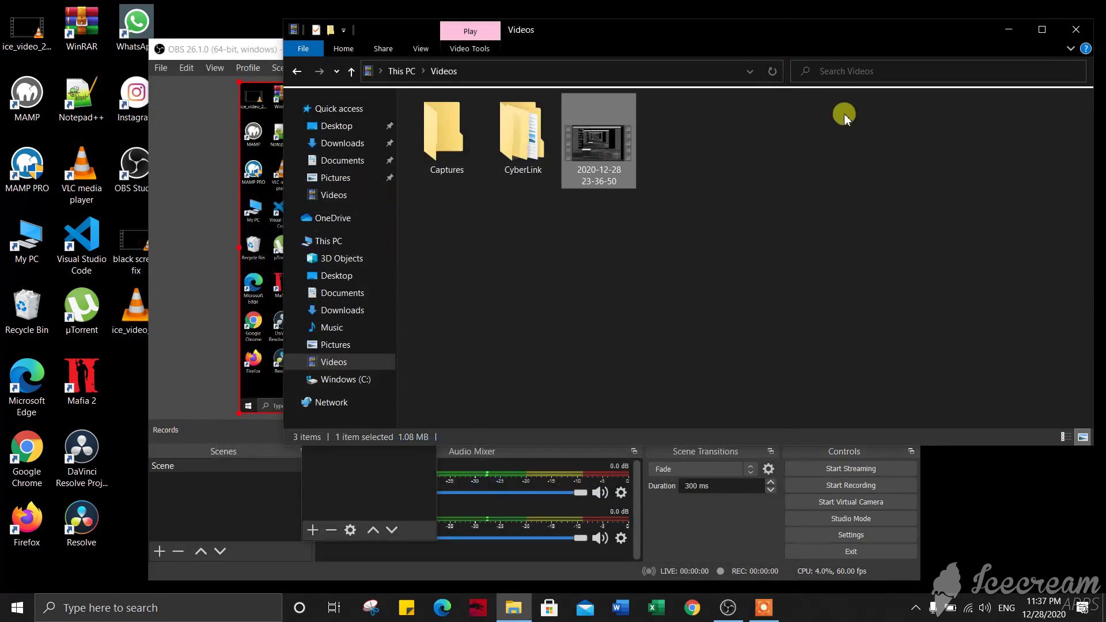
pyautogui.click(755, 534)
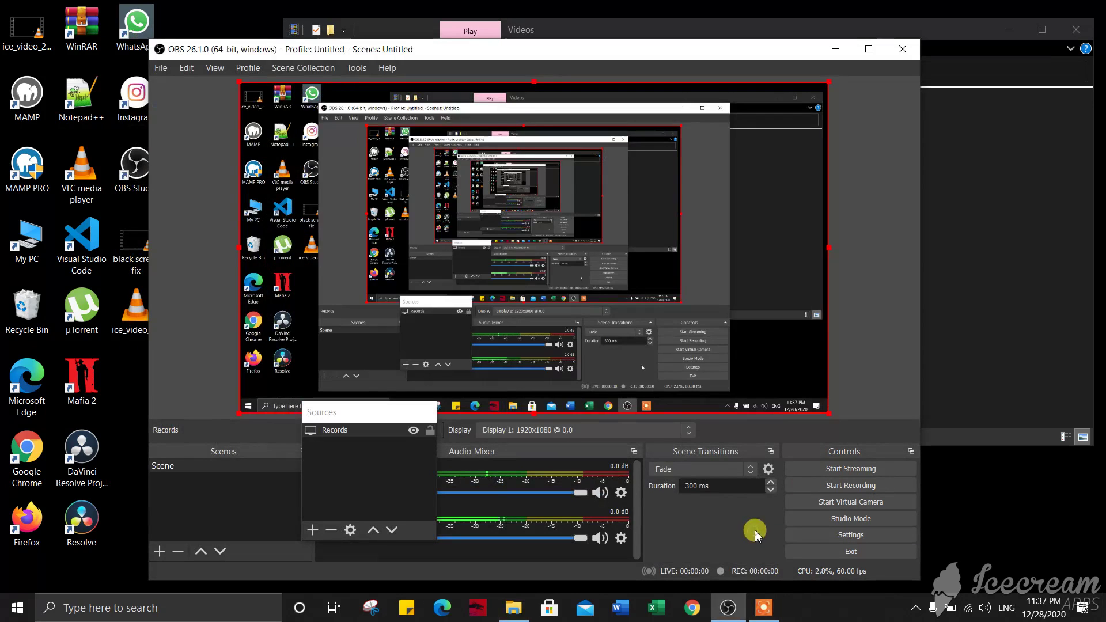
pyautogui.click(763, 607)
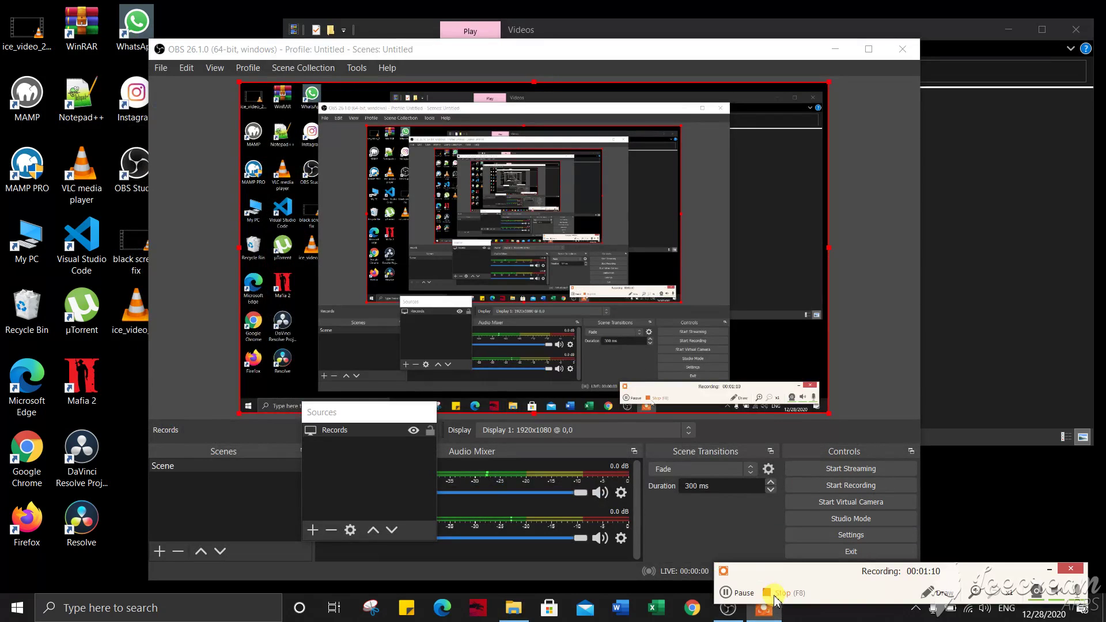